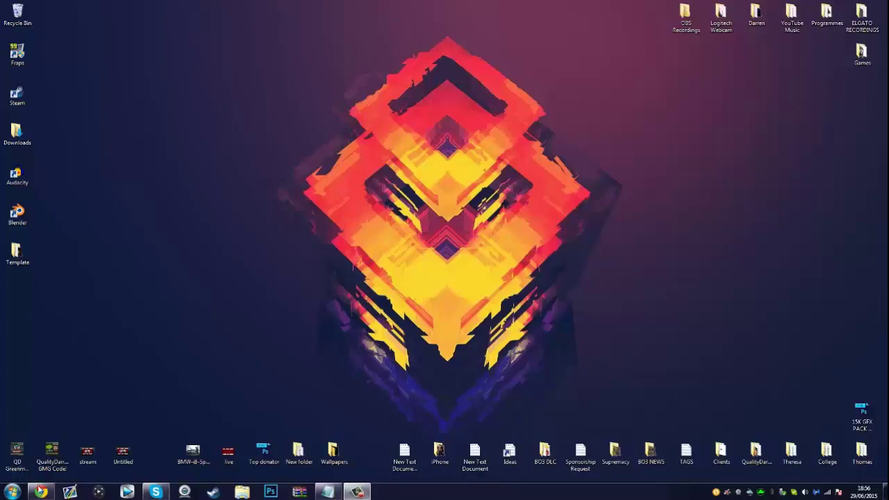
Restore the Chrome window showing the blender.org home page.
click(41, 492)
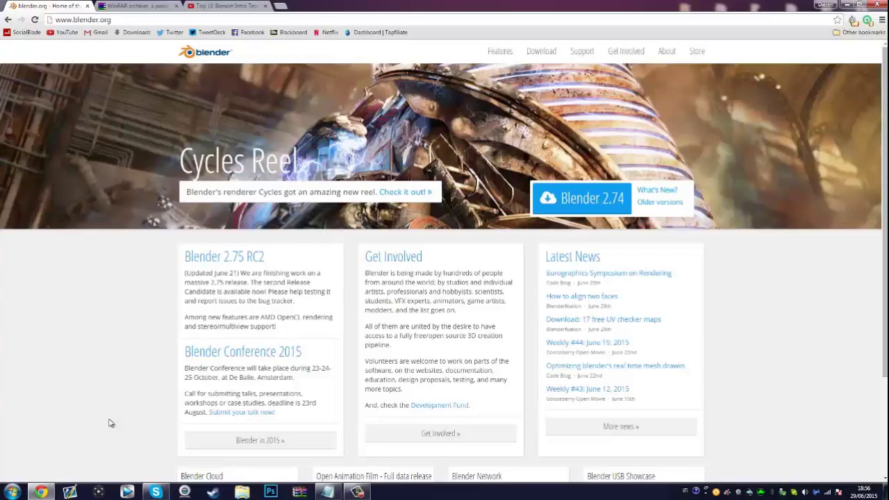
Open the Blender 2.74 download page and compare its Mac OSX and Windows options.
click(585, 199)
scroll(349, 327, down, 2)
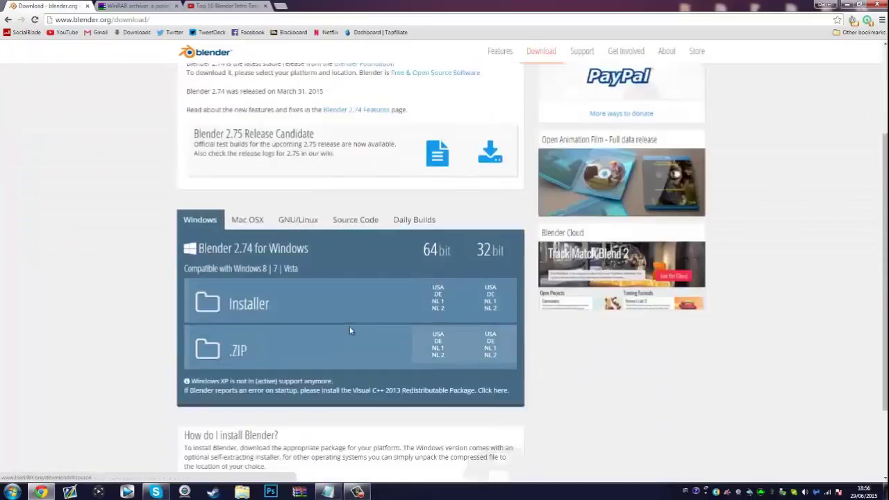
click(262, 222)
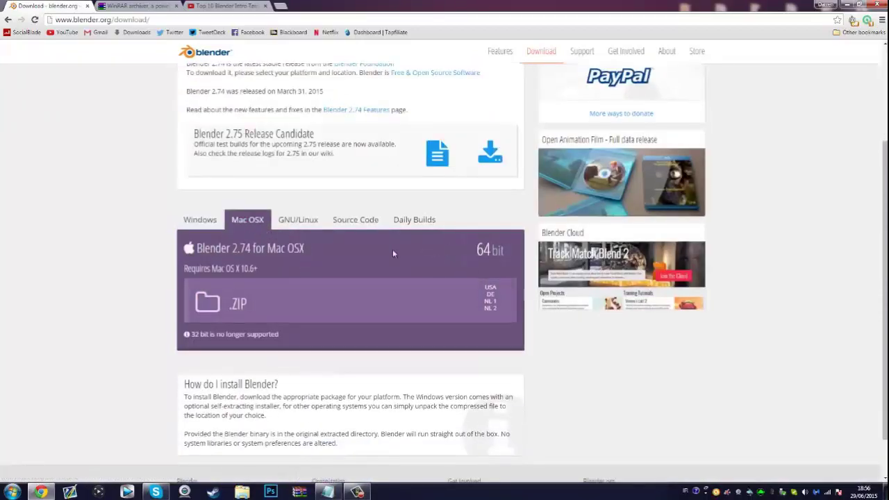
click(199, 220)
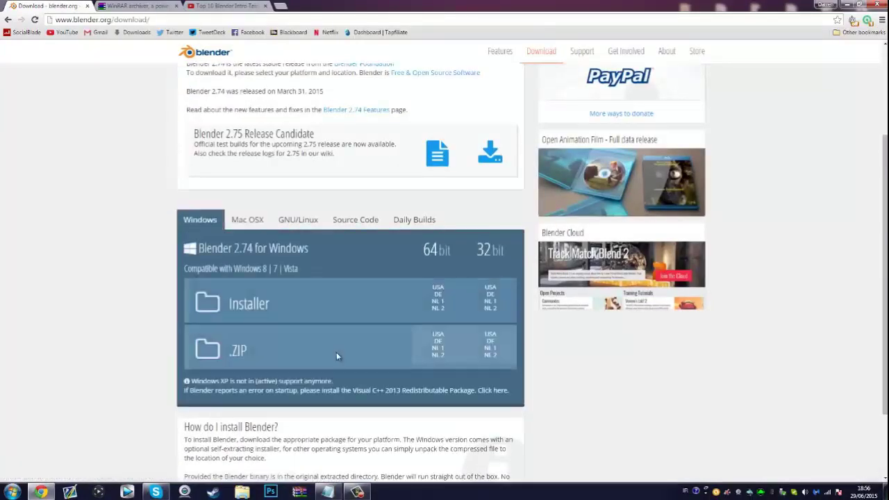
Start, then cancel, the 64-bit Windows download and go to the WinRAR downloads page.
click(427, 257)
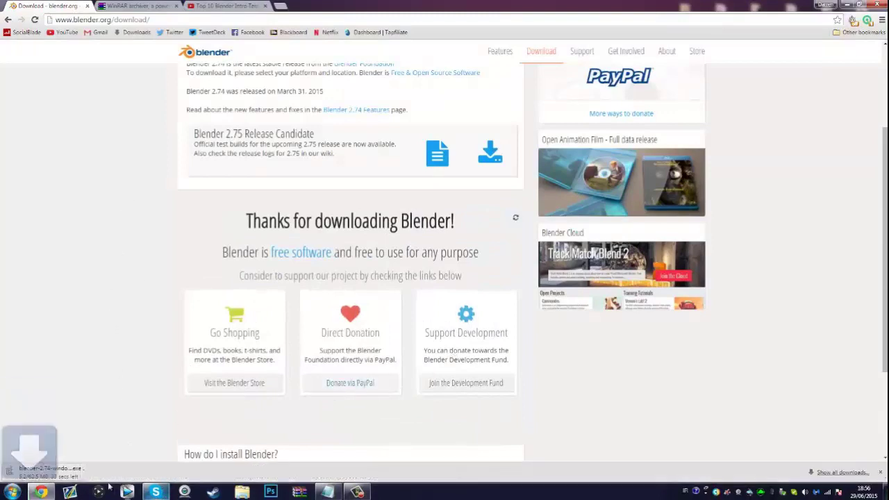
click(96, 477)
click(104, 467)
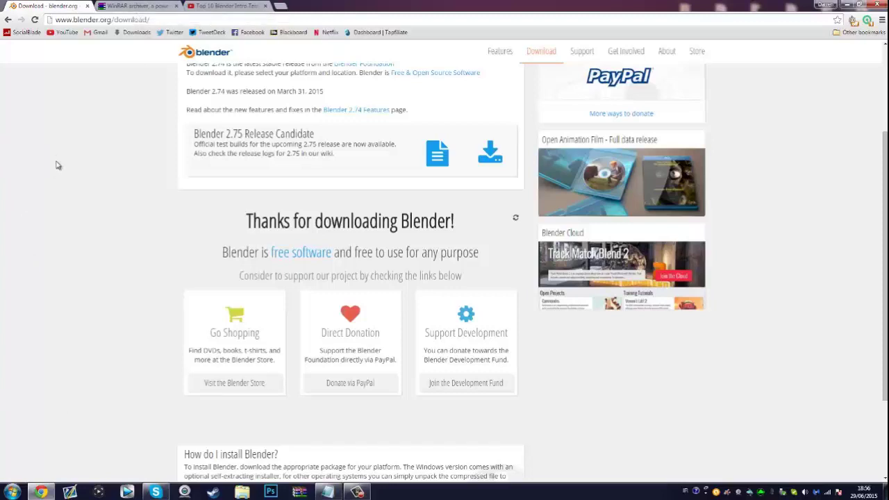
click(137, 5)
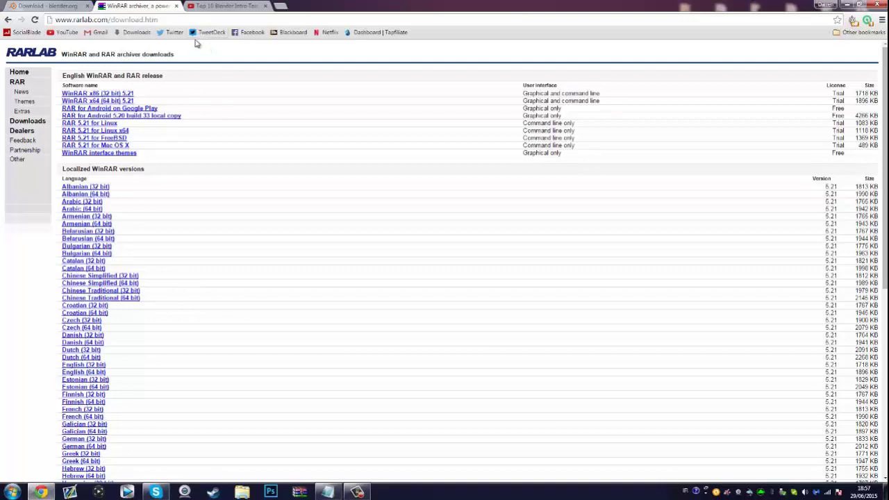
Close the RARLAB WinRAR tab to return to the YouTube intro templates video.
key(ctrl+w)
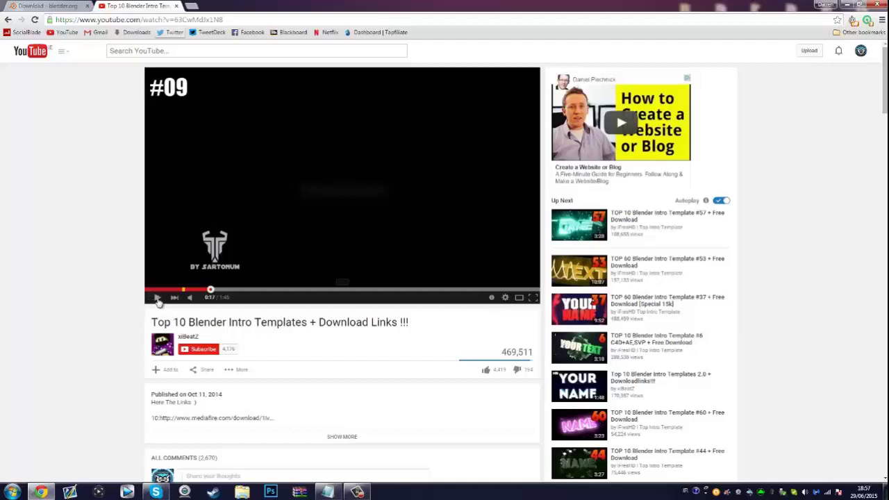
Preview the Top 10 intro templates video, pausing on the #09 template.
click(157, 298)
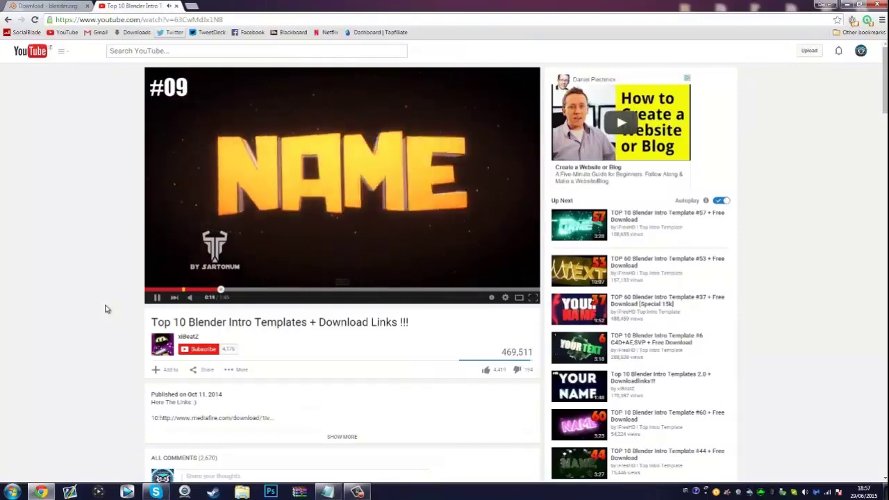
click(156, 299)
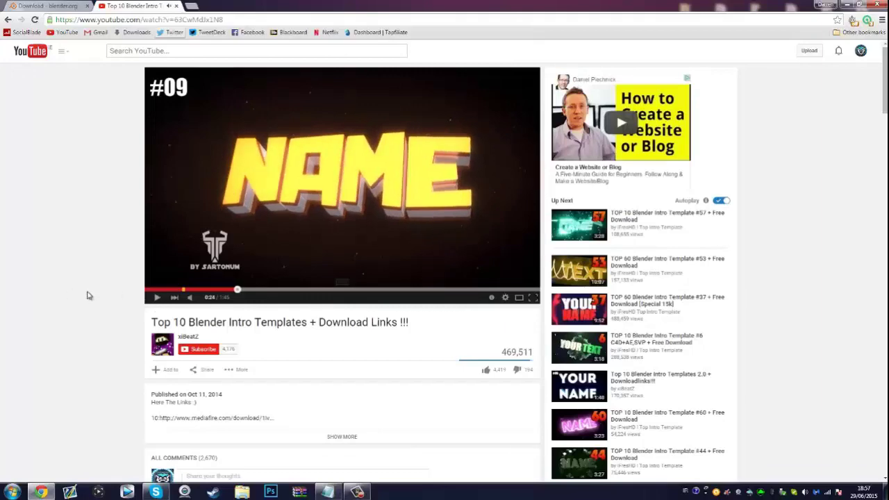
scroll(103, 289, down, 1)
scroll(105, 290, up, 1)
Expand the description and follow the #09 template's MediaFire download link.
scroll(318, 347, down, 6)
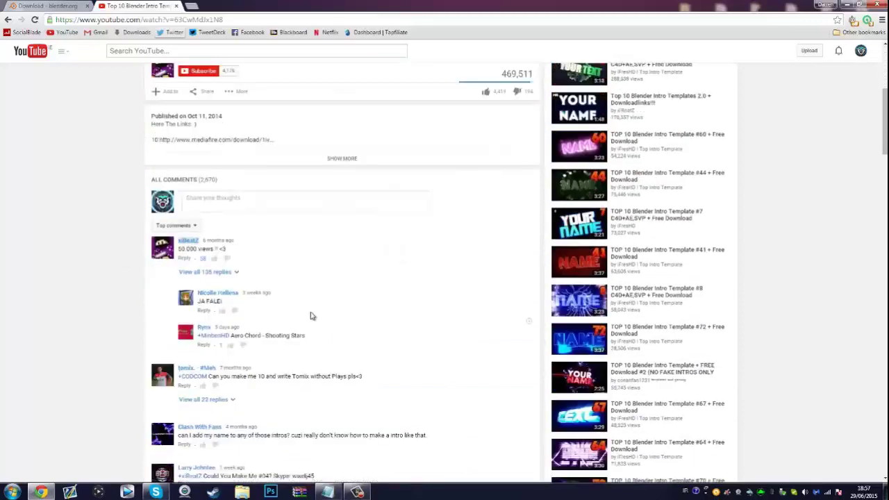
scroll(310, 313, up, 2)
click(353, 254)
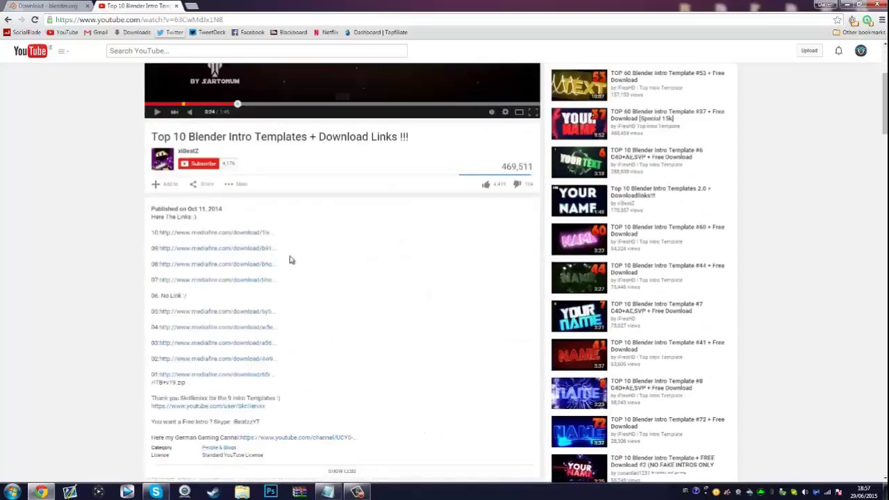
click(262, 252)
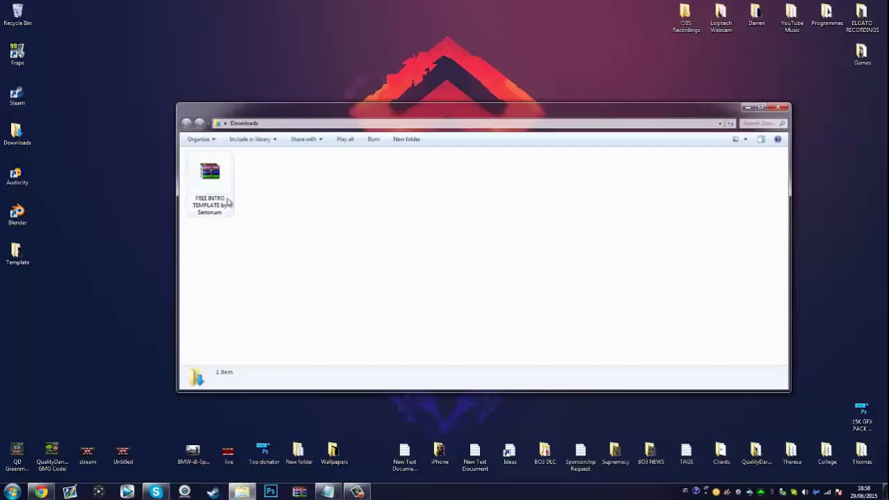
Check the Template folder in the Sartonum archive, then close WinRAR and Downloads.
double_click(215, 179)
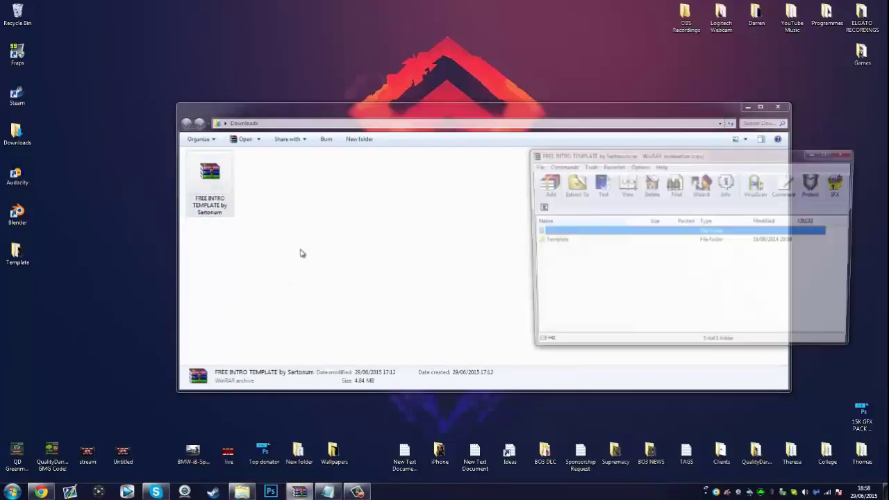
click(584, 271)
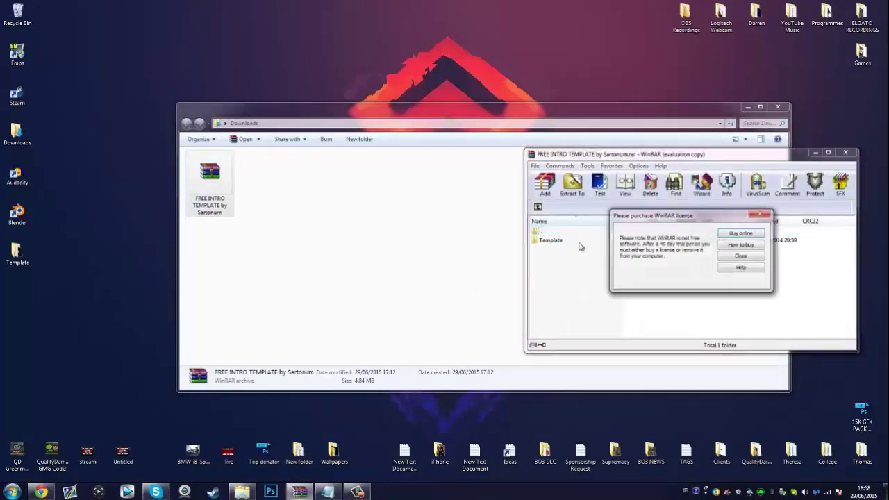
key(Escape)
click(578, 242)
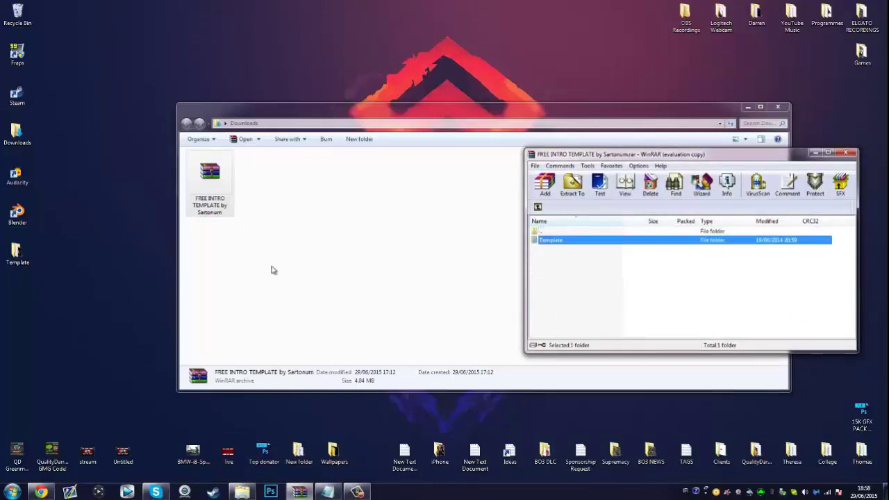
click(846, 154)
click(781, 108)
Open the desktop Template folder and inspect the video clip, MP3 track and example video.
double_click(17, 253)
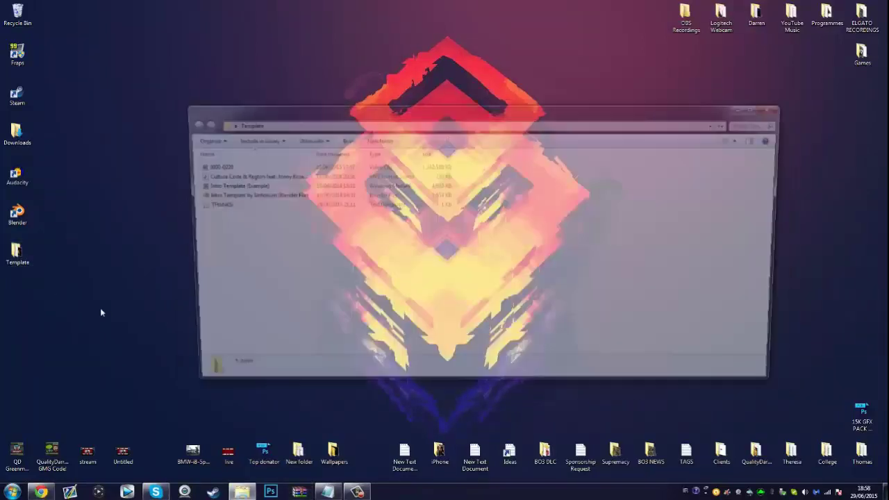
click(212, 166)
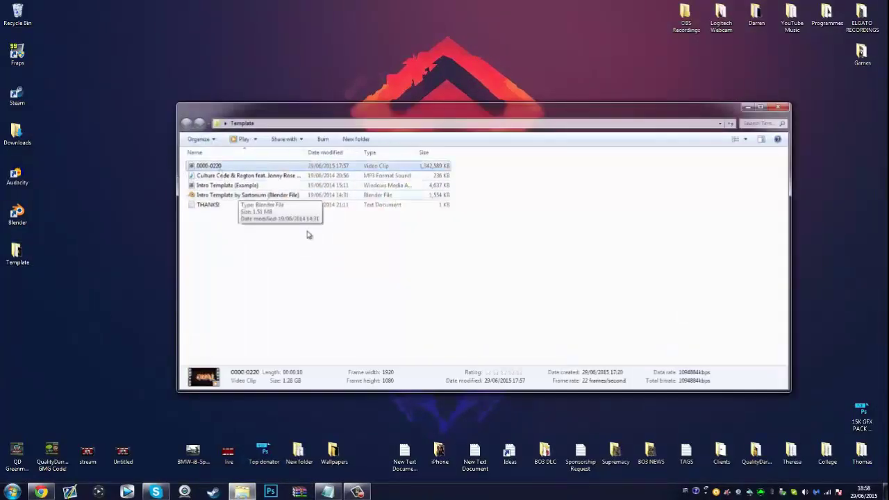
click(229, 248)
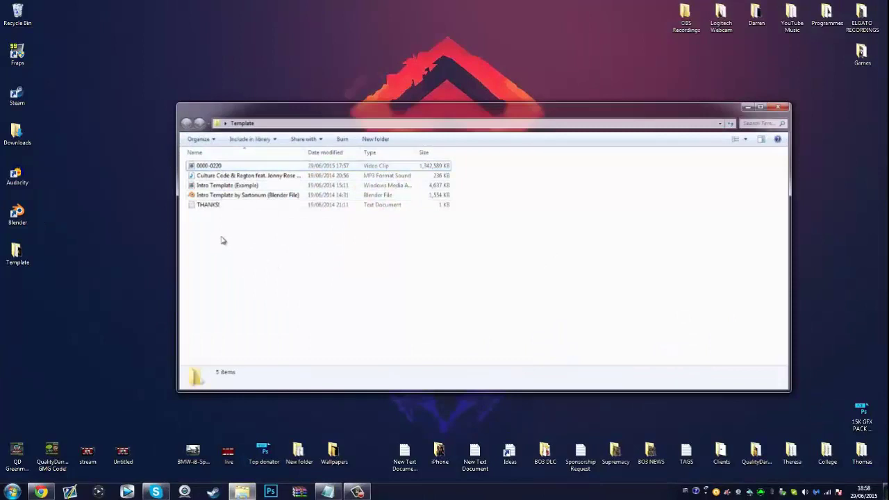
click(261, 177)
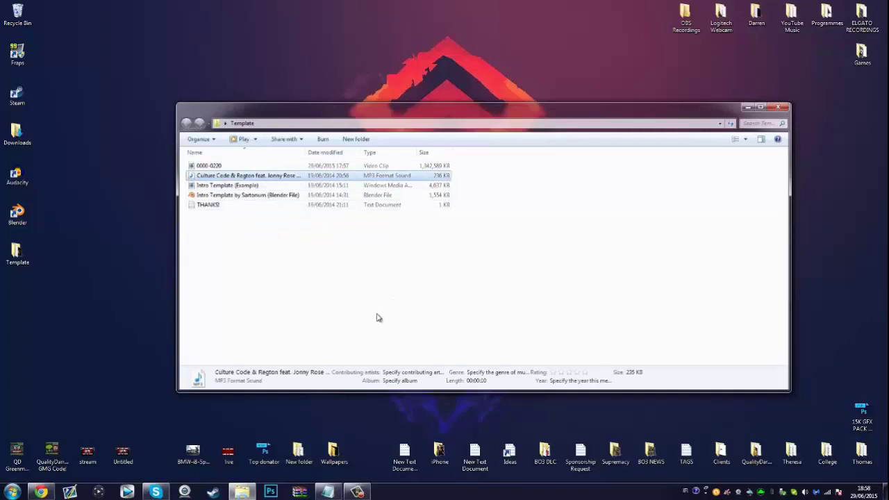
click(250, 186)
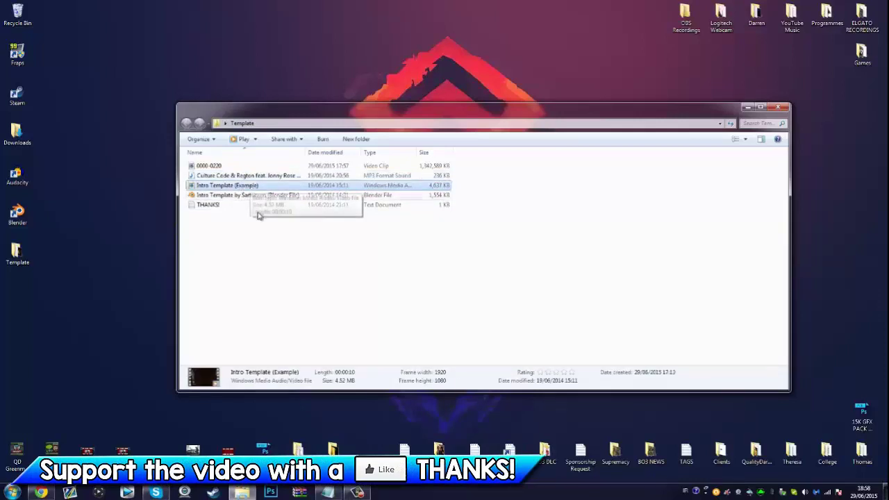
Open Intro Template by Sartonum (Blender File) in Blender.
click(258, 285)
click(271, 196)
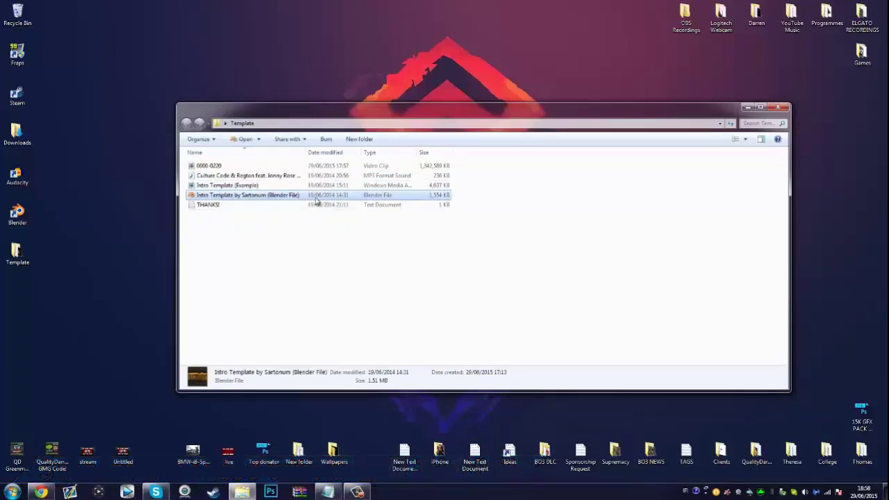
double_click(316, 200)
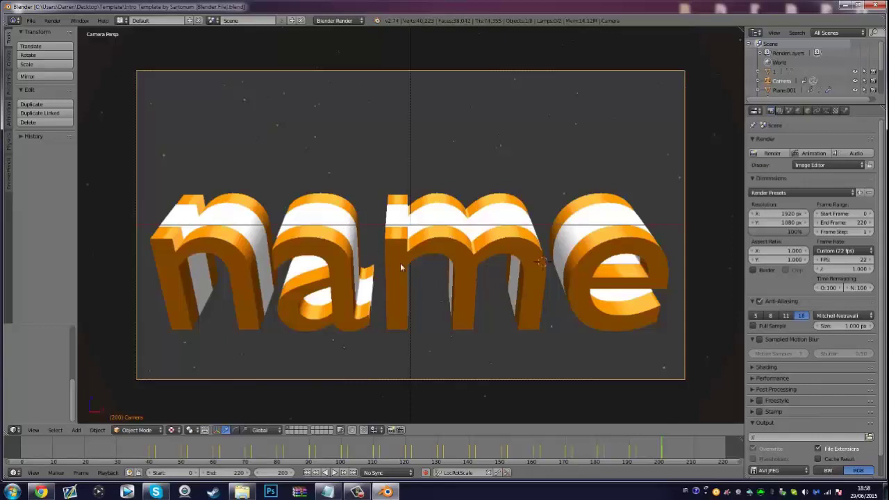
Zoom into the camera view and select the orange 3-D 'name' text object.
scroll(396, 256, down, 8)
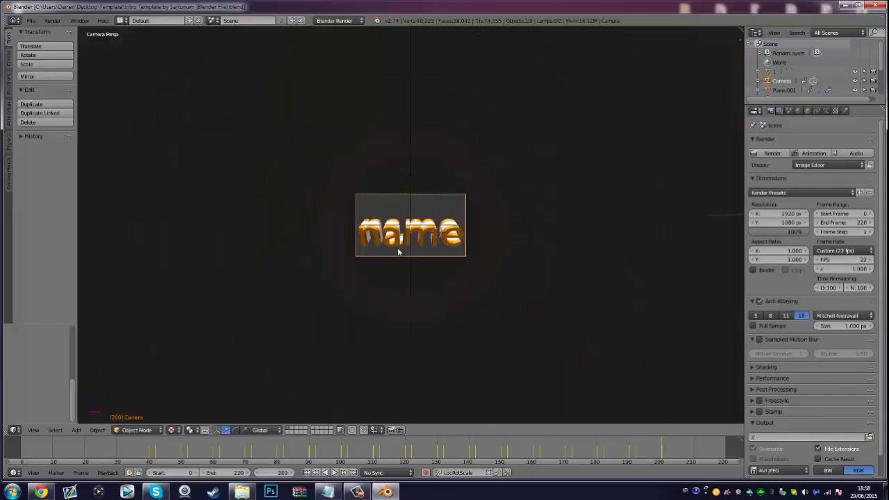
scroll(398, 252, up, 7)
scroll(393, 253, down, 3)
scroll(368, 258, up, 2)
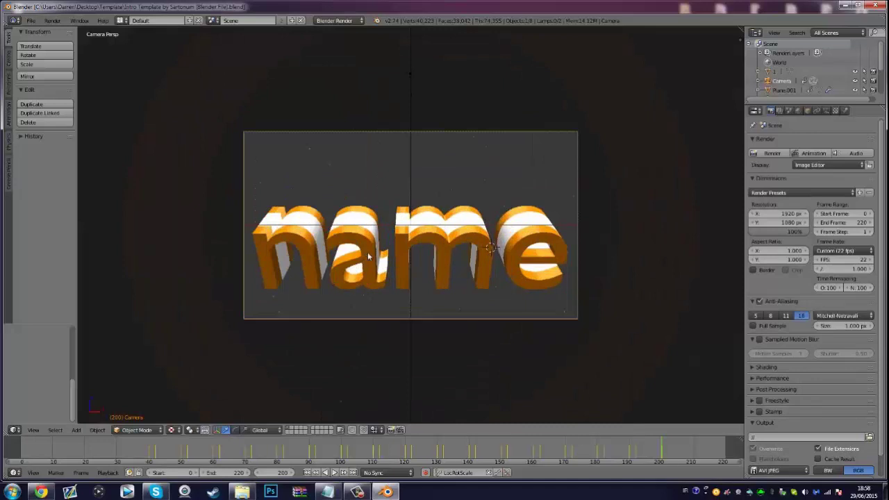
scroll(303, 251, up, 2)
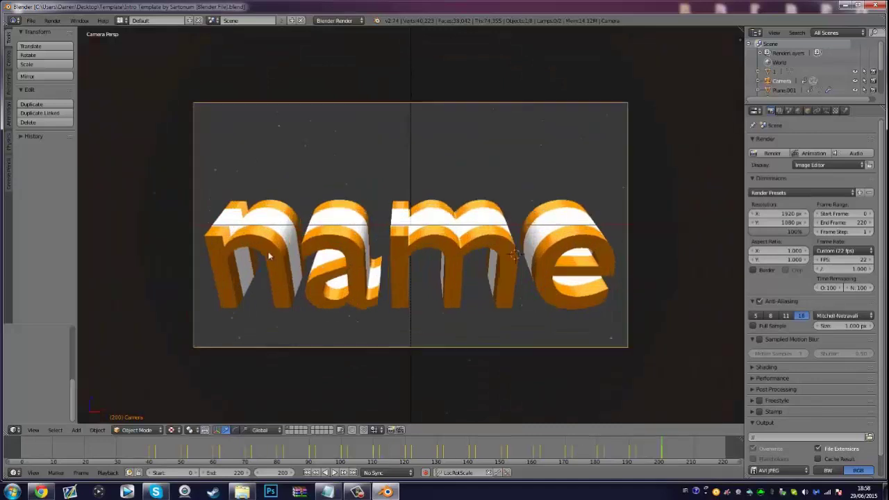
scroll(218, 276, up, 2)
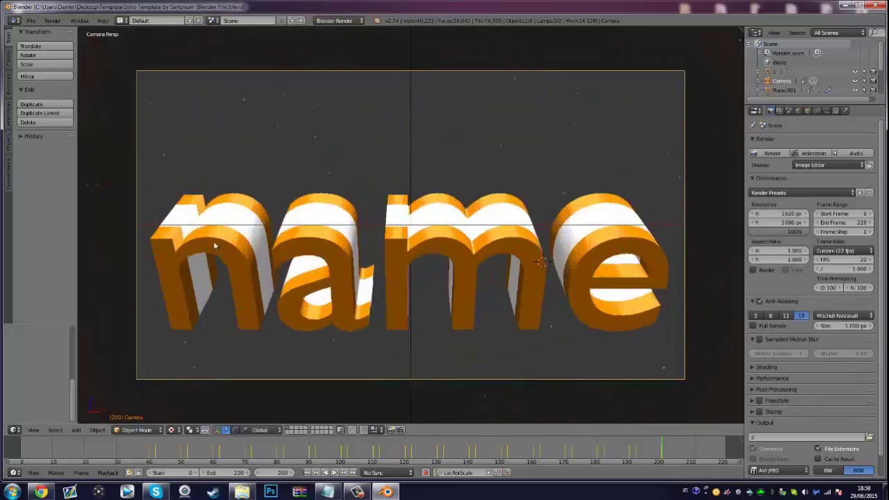
right_click(215, 246)
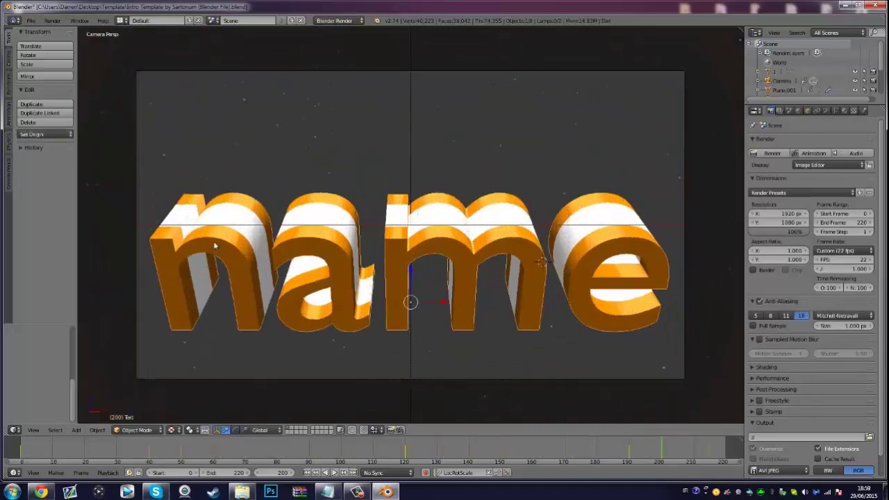
Replace the orange text's word 'name' with 'qual' in Edit Mode.
key(Tab)
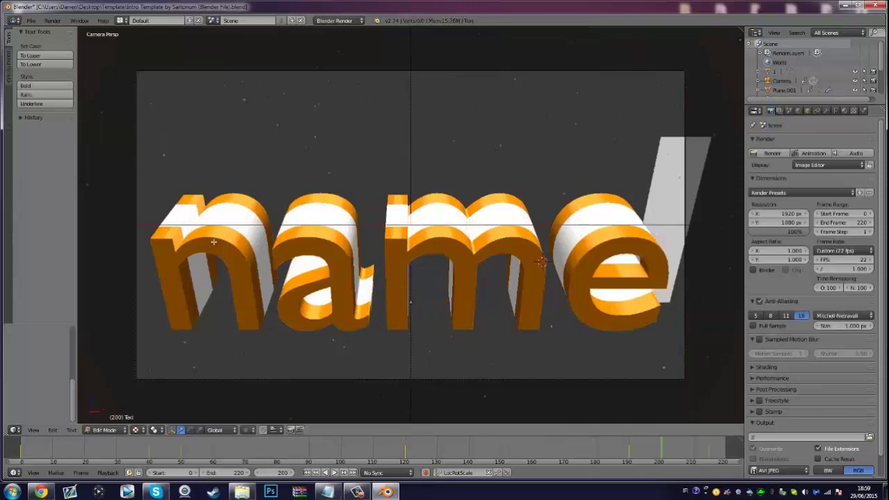
key(Left)
key(Left)
text(qual)
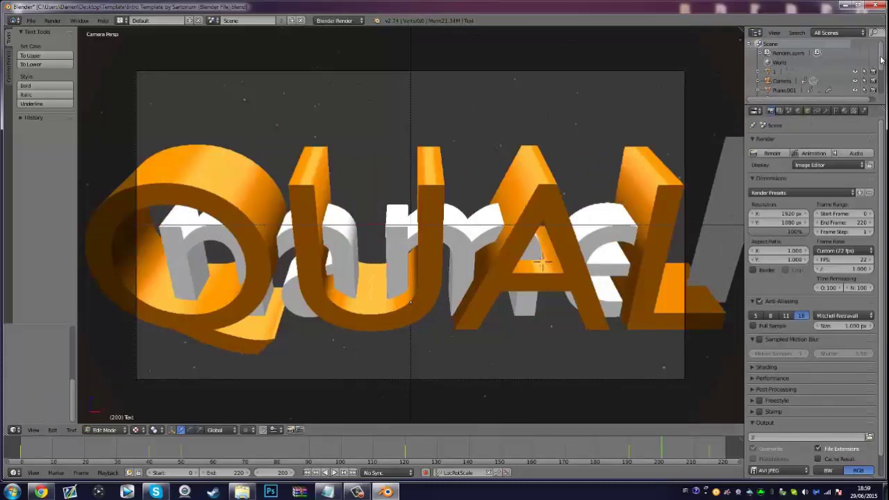
drag(881, 61, 886, 91)
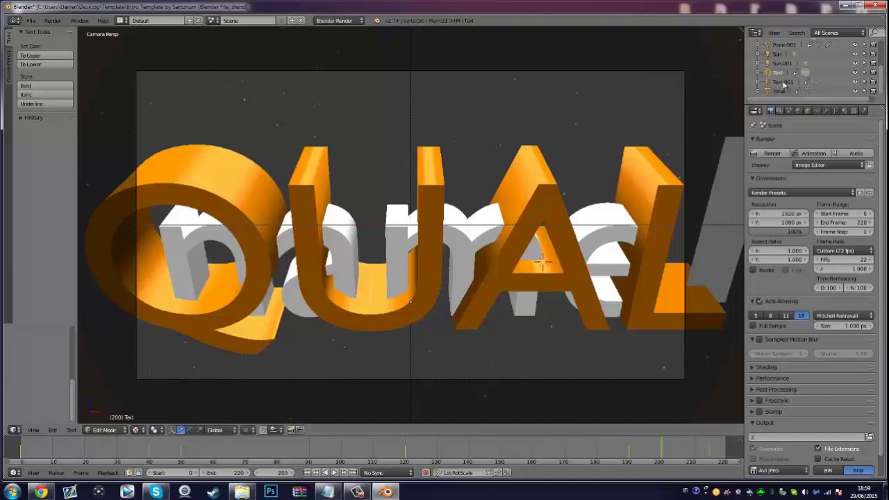
Select Text.001 and retype the white text behind as 'QUAL'.
click(785, 83)
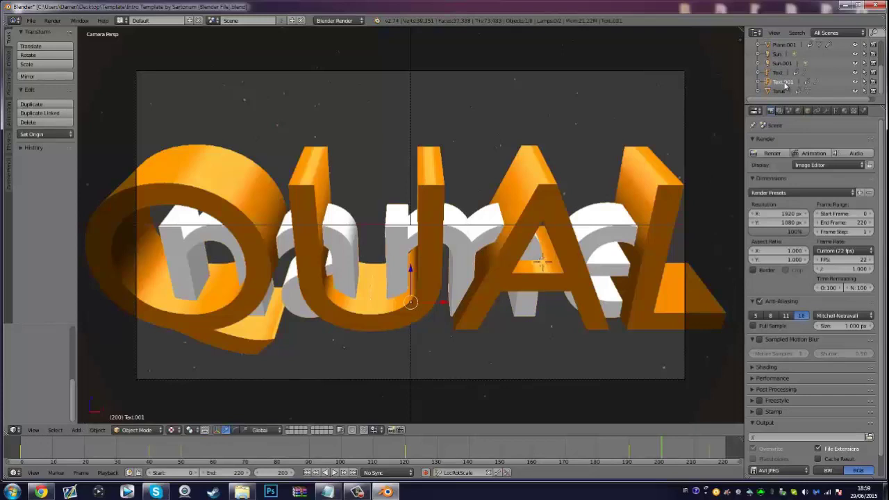
key(Tab)
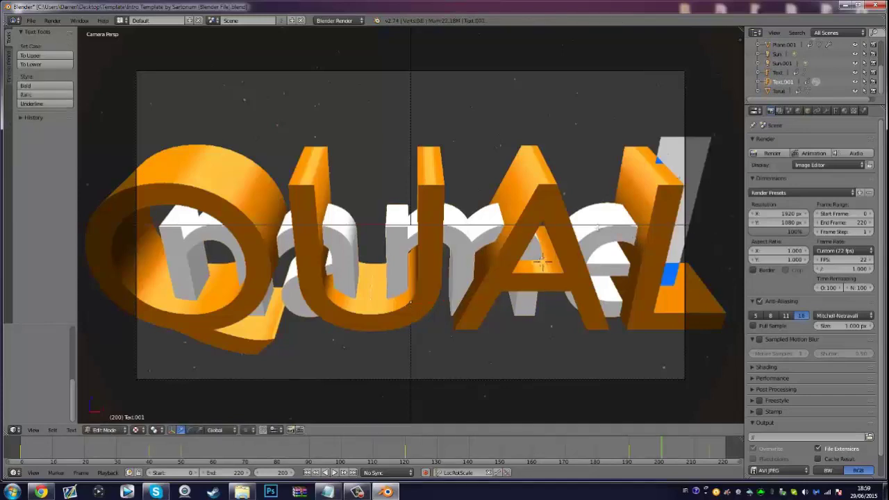
key(BackSpace)
key(BackSpace)
text(J)
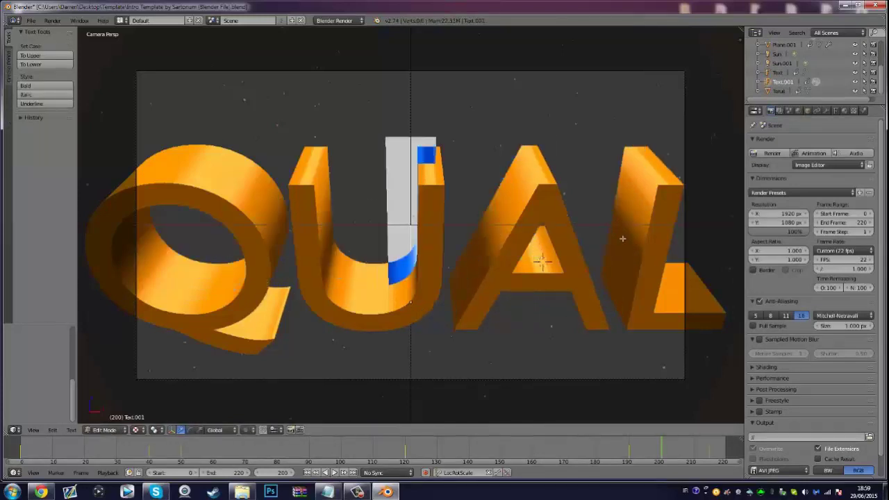
key(BackSpace)
text(QUAL)
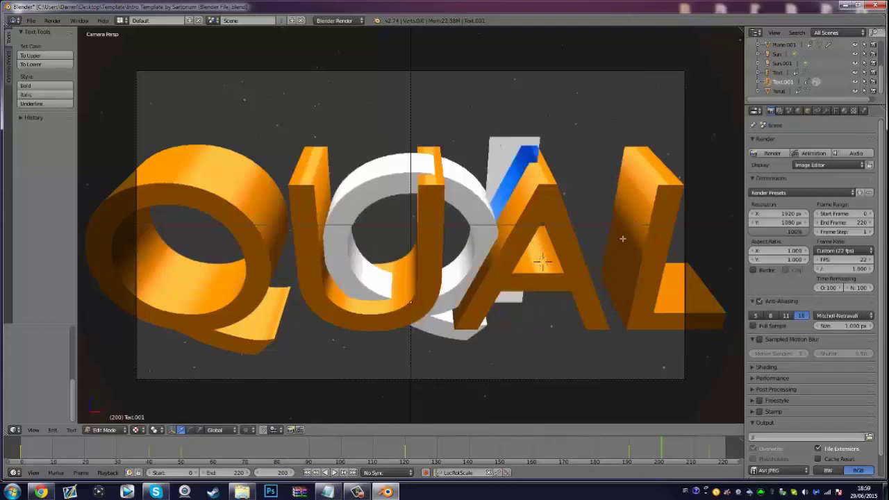
key(BackSpace)
key(BackSpace)
key(BackSpace)
key(BackSpace)
text(QUAL)
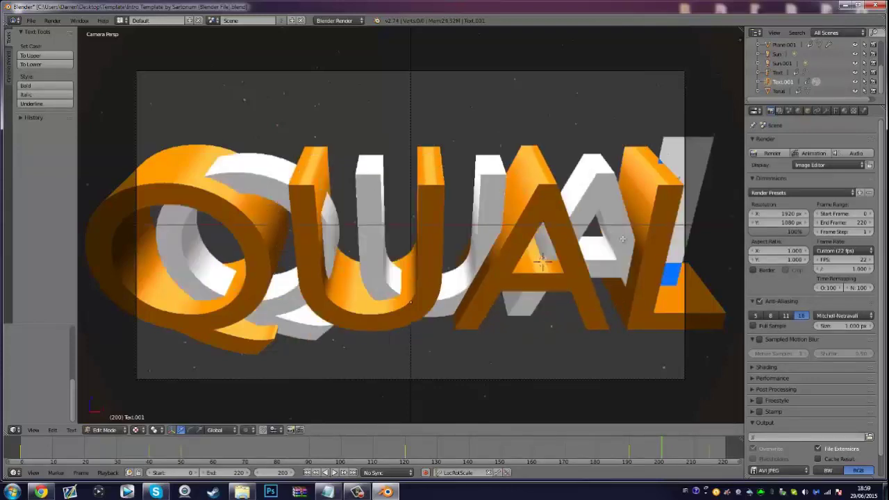
Preview the intro animation and stop it at frame 98 on the QUAL title.
scroll(572, 241, down, 6)
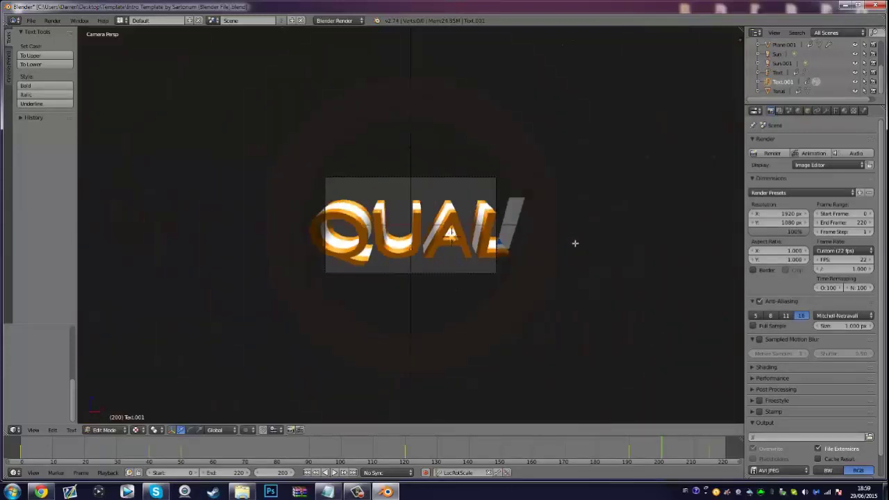
scroll(393, 197, down, 3)
scroll(344, 459, up, 2)
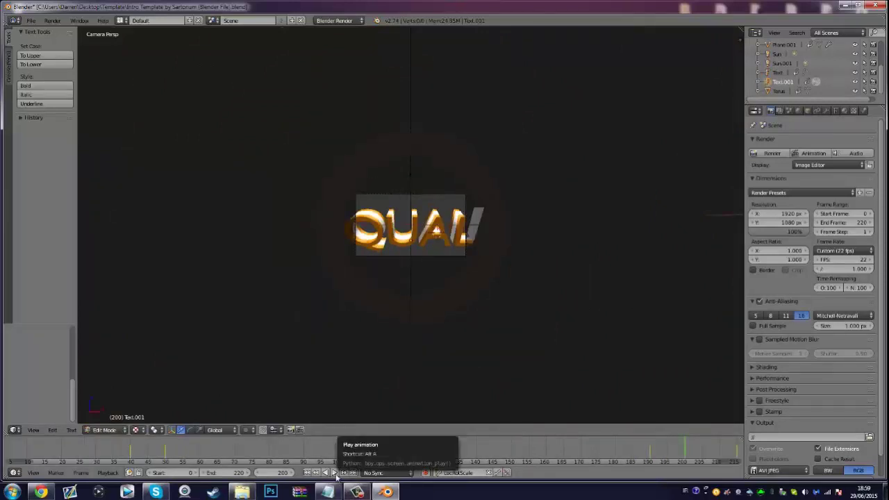
click(335, 473)
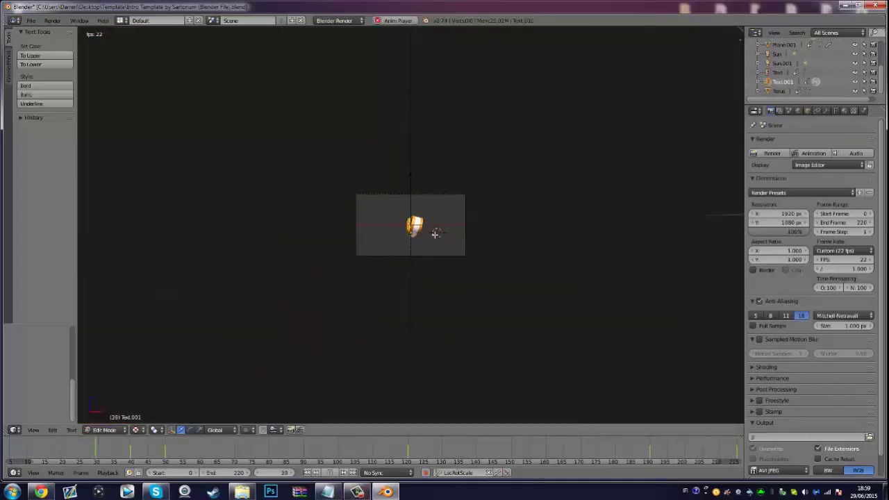
click(330, 473)
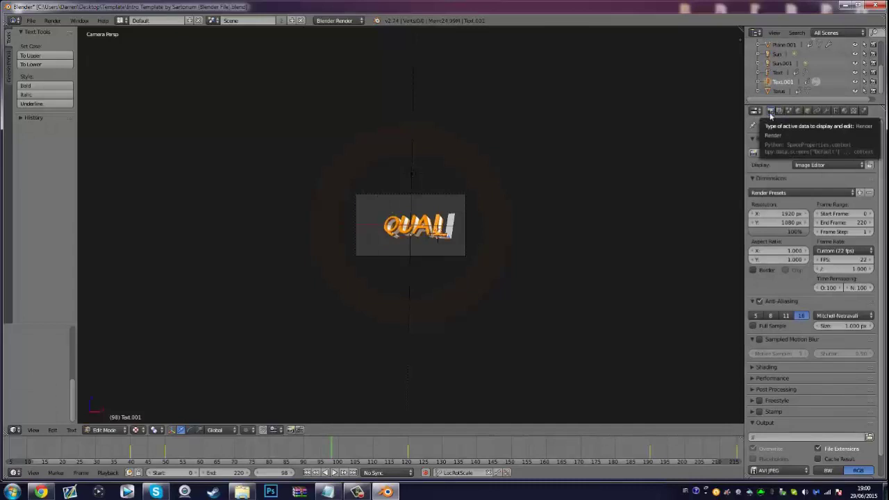
Set the render output folder to the Desktop.
scroll(781, 173, down, 1)
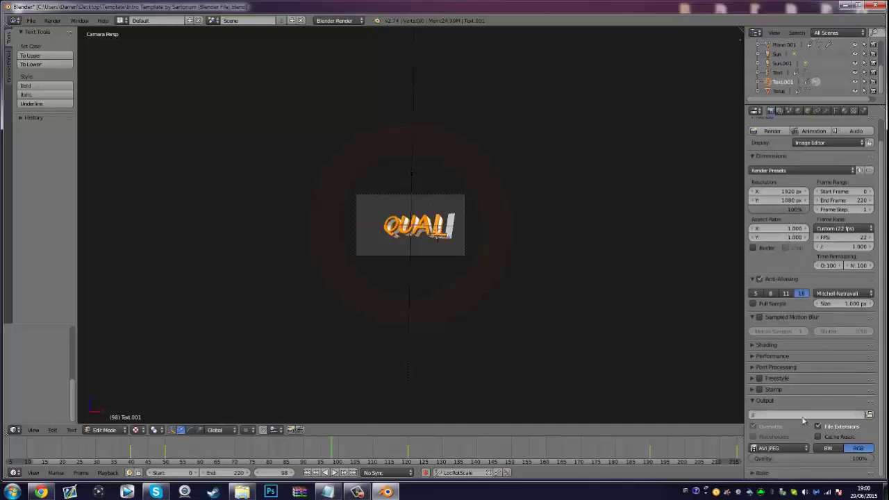
click(868, 415)
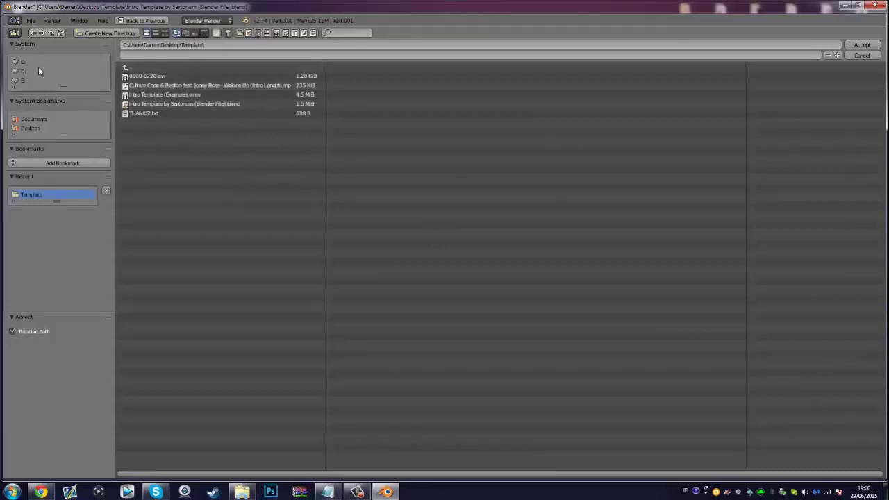
click(36, 129)
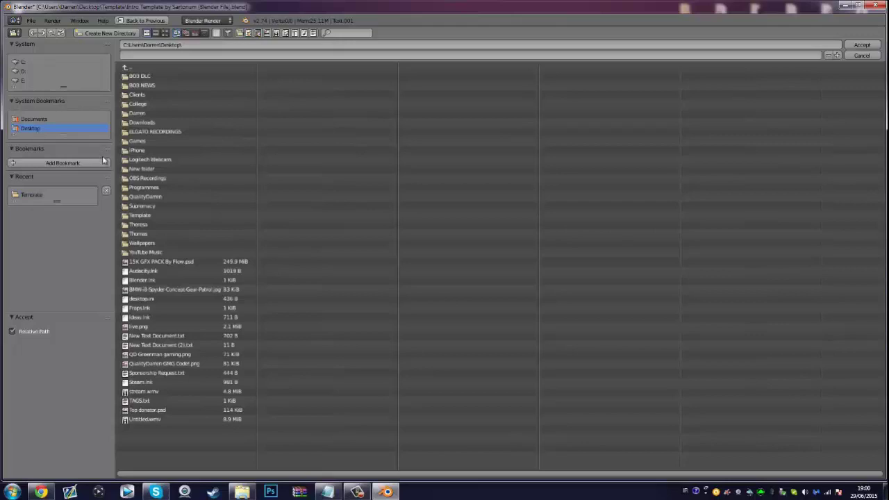
key(Escape)
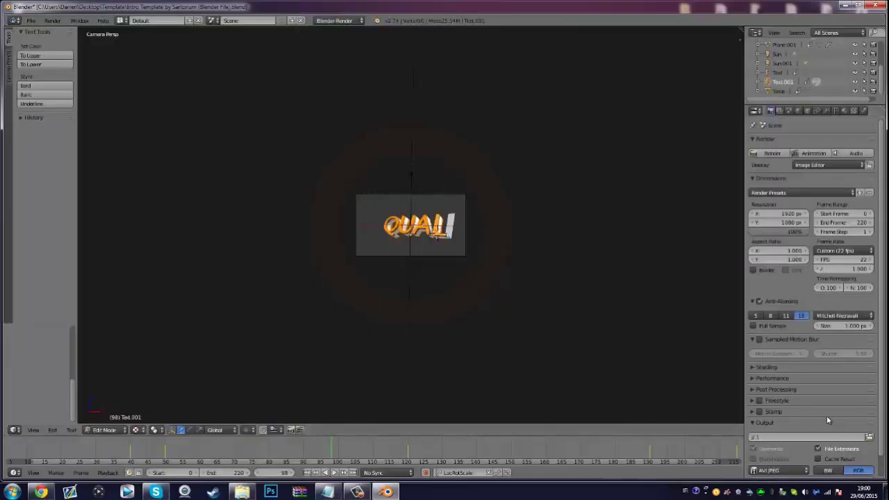
Change the output file format from AVI JPEG to AVI Raw.
scroll(837, 414, down, 2)
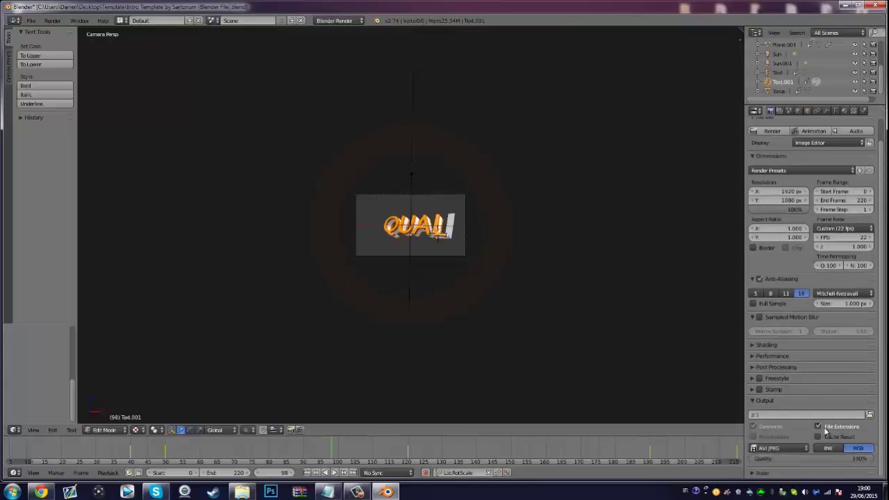
click(788, 449)
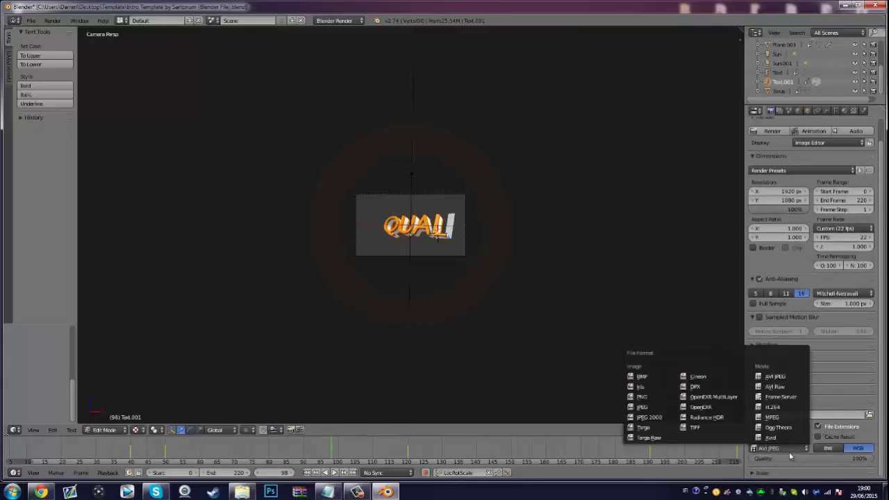
click(797, 390)
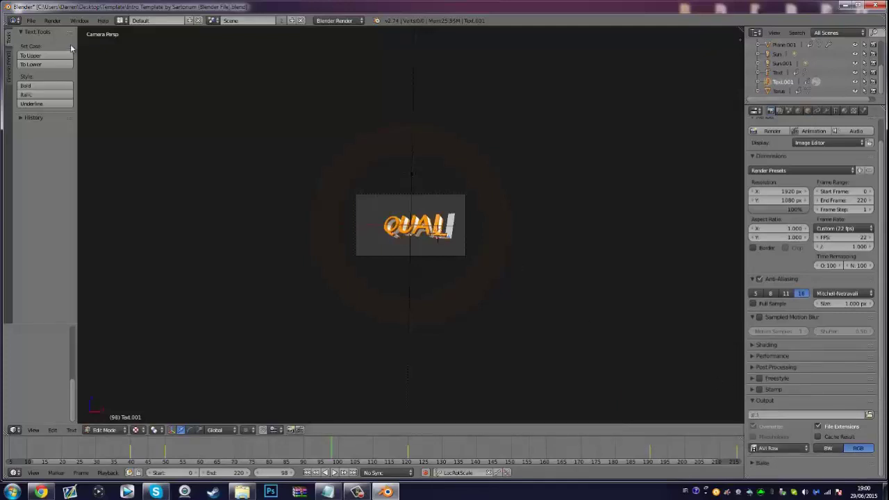
click(52, 20)
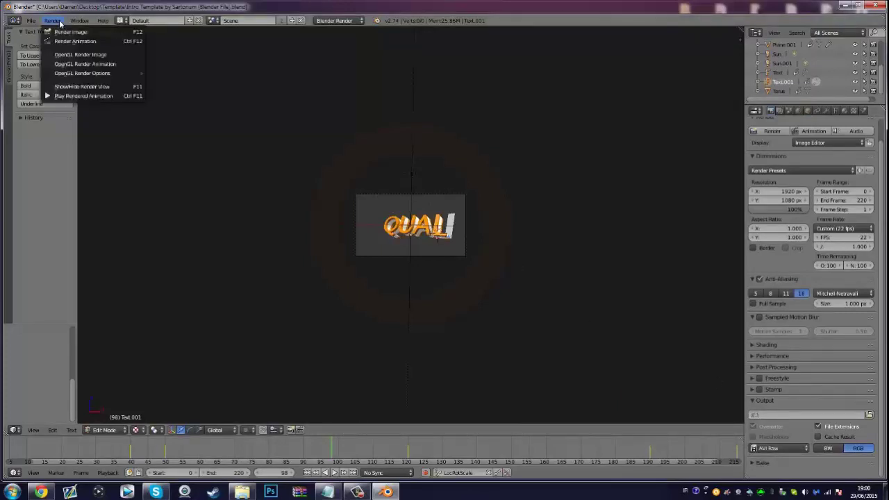
Render the full animation to produce the 0000-0220 video clip.
click(128, 42)
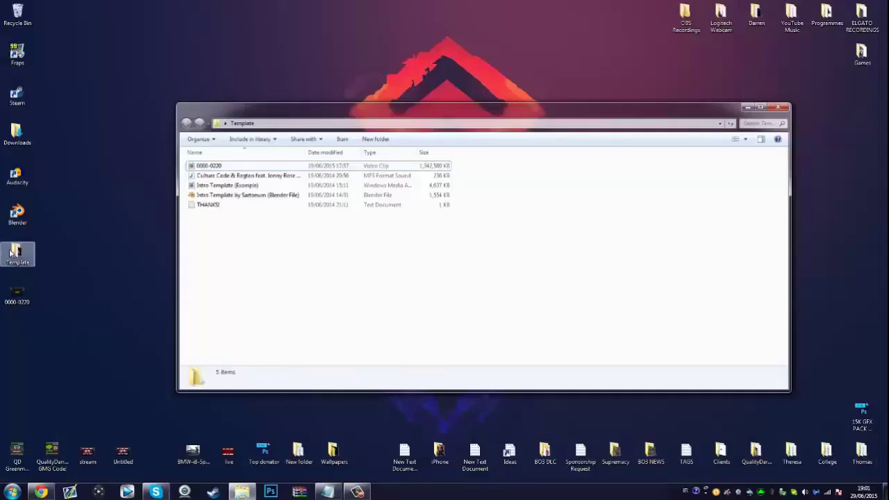
Watch the rendered 0000-0220 clip in Media Player, close it, and switch to Vegas Pro.
double_click(225, 167)
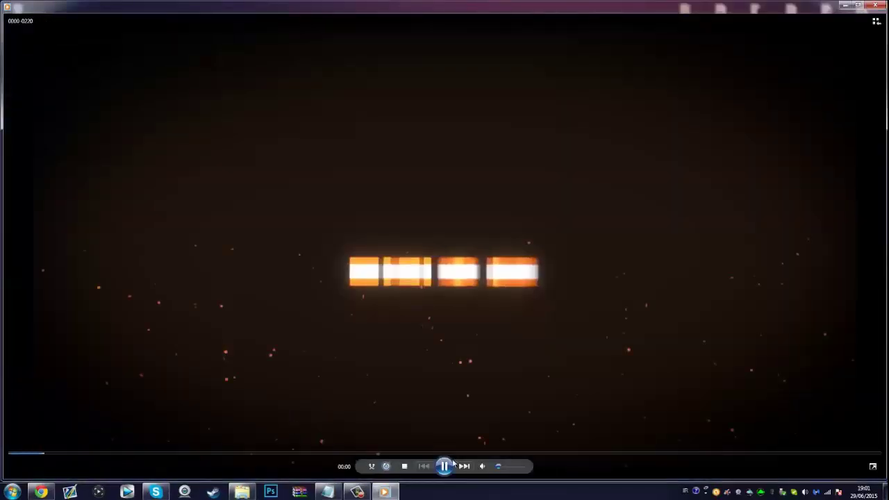
click(444, 467)
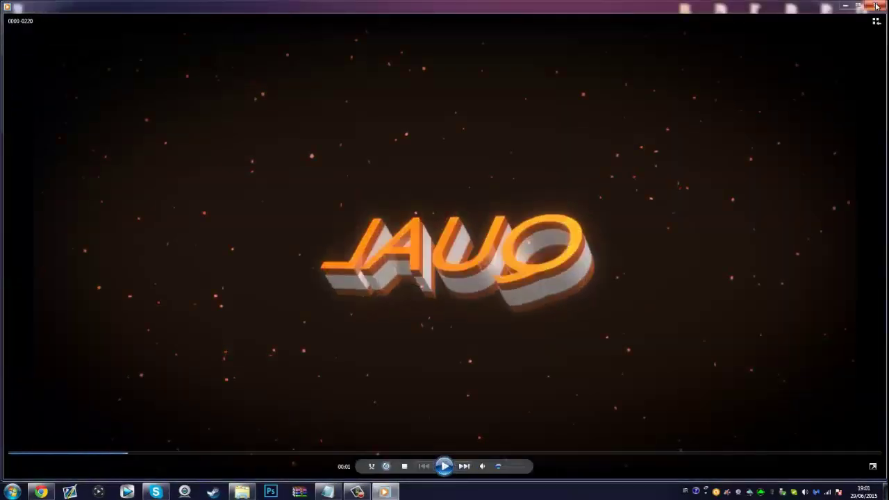
click(876, 5)
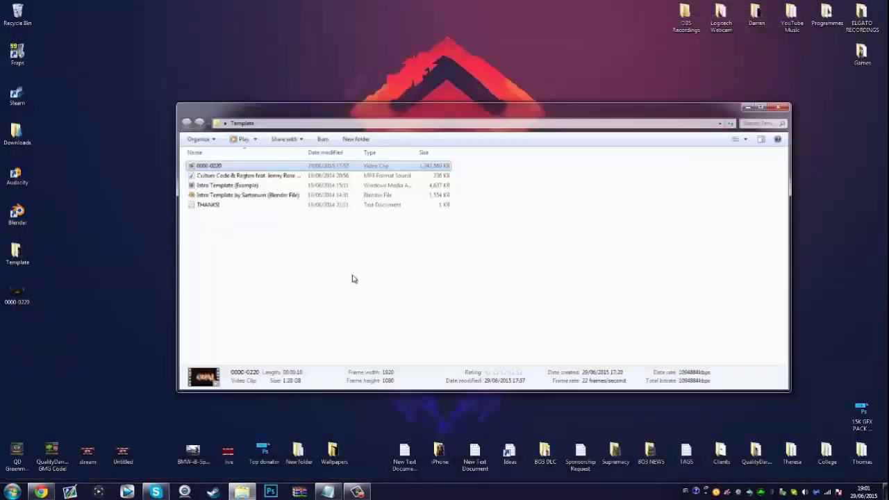
click(354, 278)
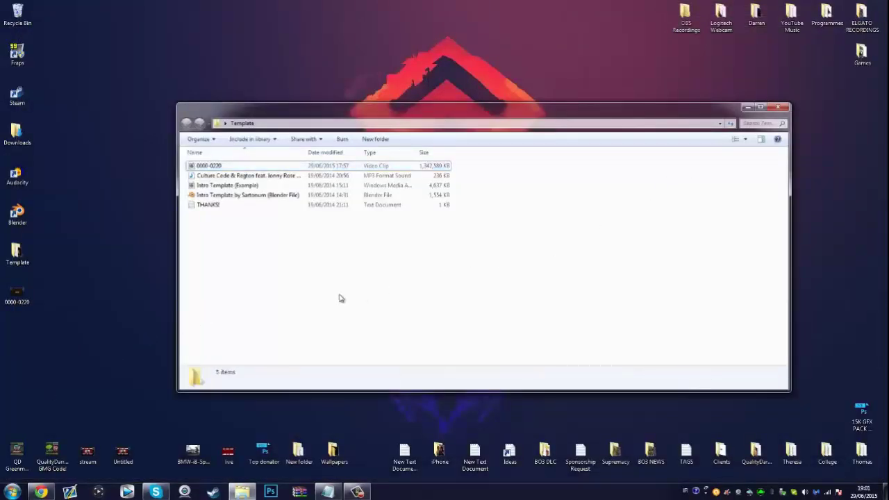
click(126, 492)
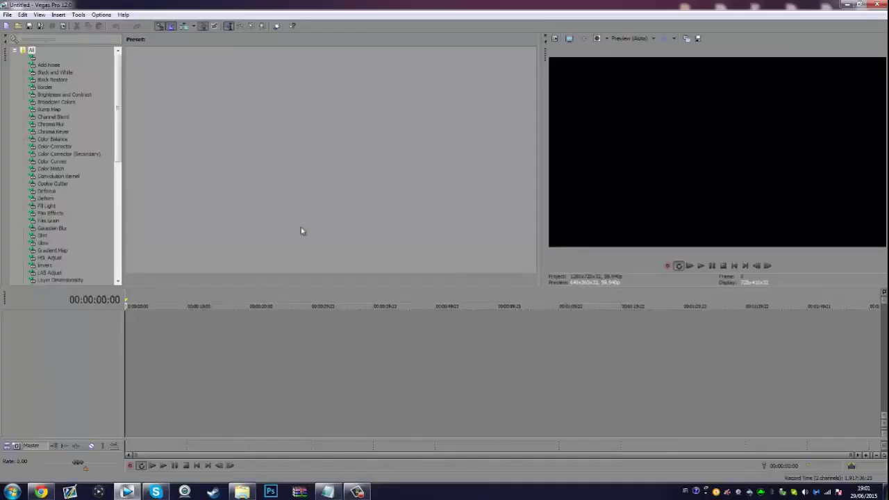
Add the 0000-0220 video from the Template folder to the Vegas timeline, keeping project settings.
click(126, 491)
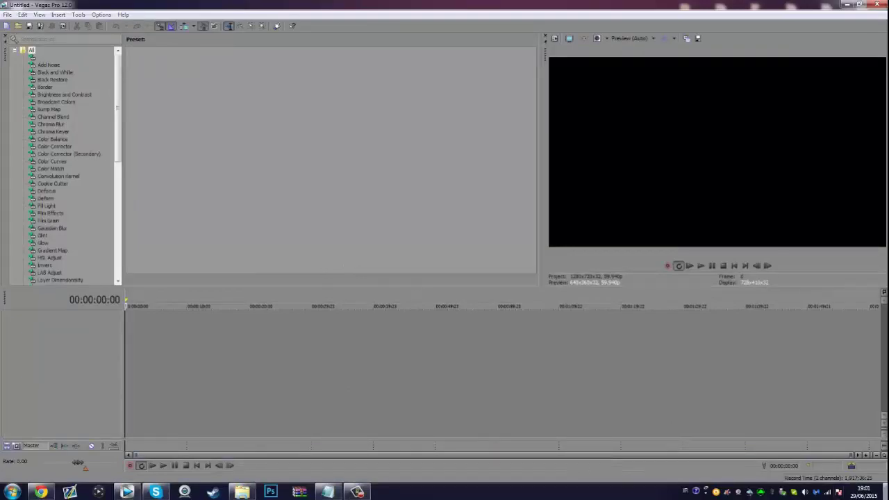
double_click(18, 256)
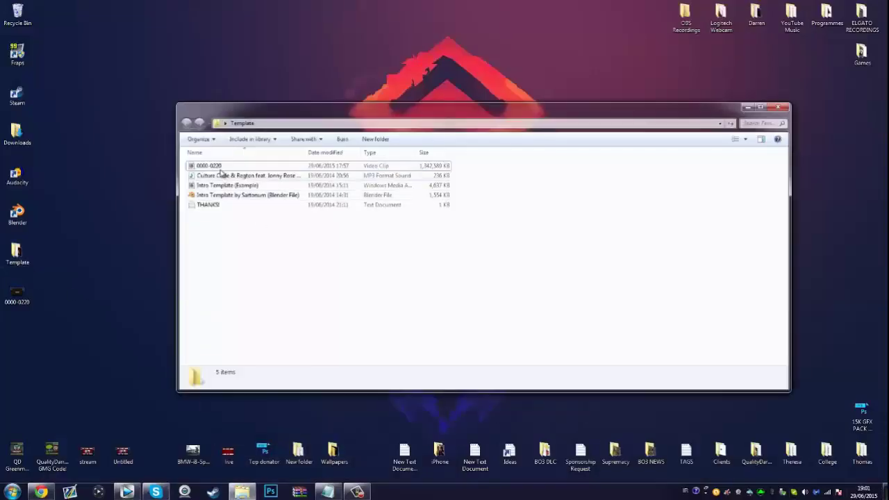
drag(247, 174, 127, 328)
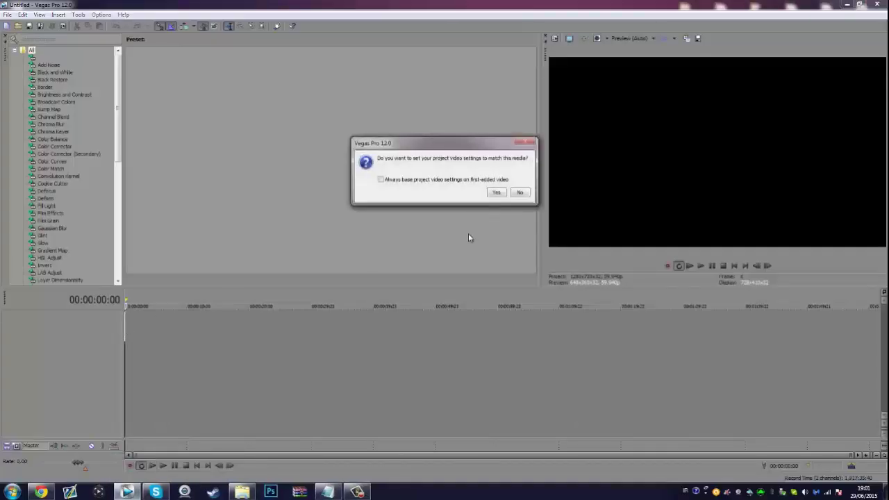
click(521, 193)
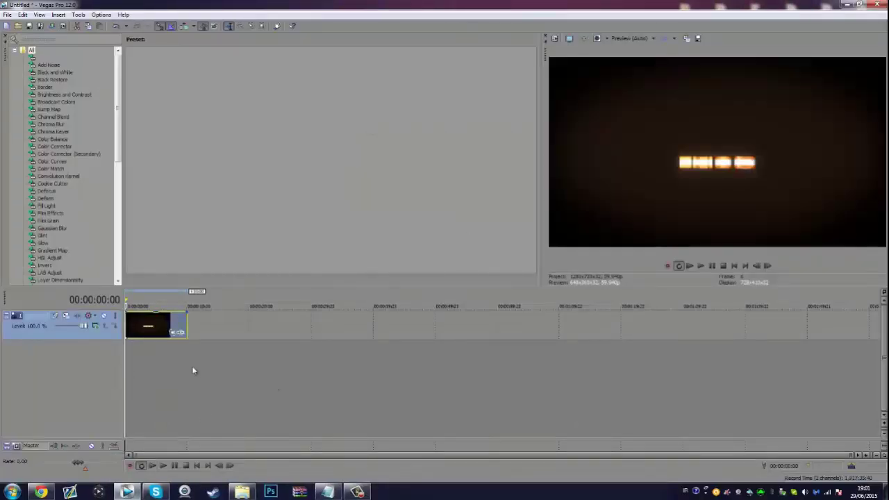
scroll(202, 376, up, 3)
scroll(212, 367, down, 2)
scroll(216, 367, up, 3)
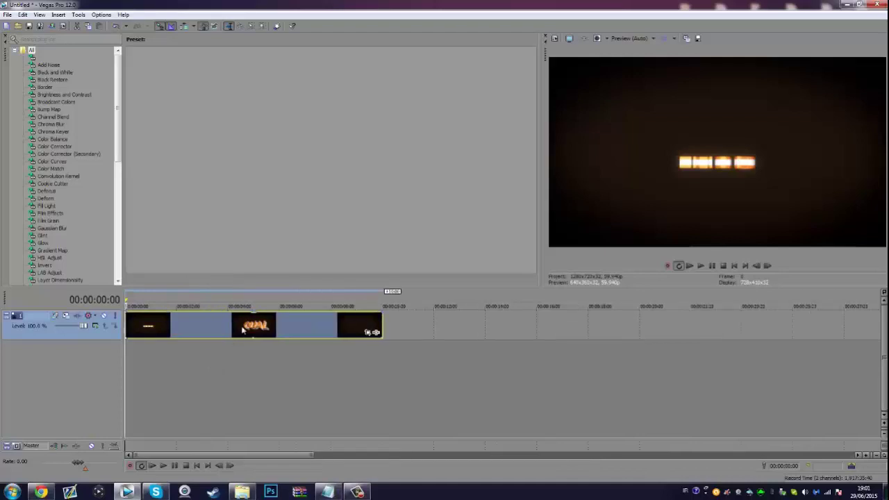
Add the Culture Code music file to the timeline below the video.
click(242, 492)
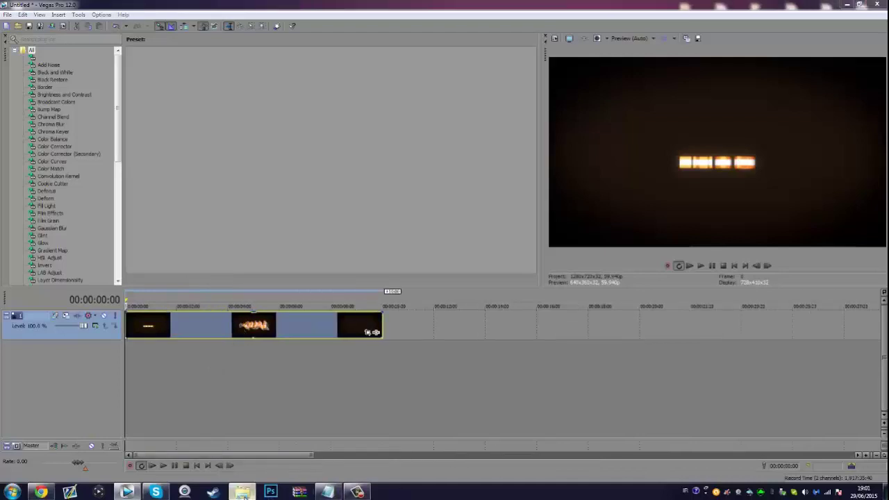
drag(236, 108, 570, 117)
click(550, 183)
mouse_move(574, 189)
mouse_down()
mouse_move(389, 284)
mouse_move(157, 376)
mouse_move(116, 362)
mouse_up()
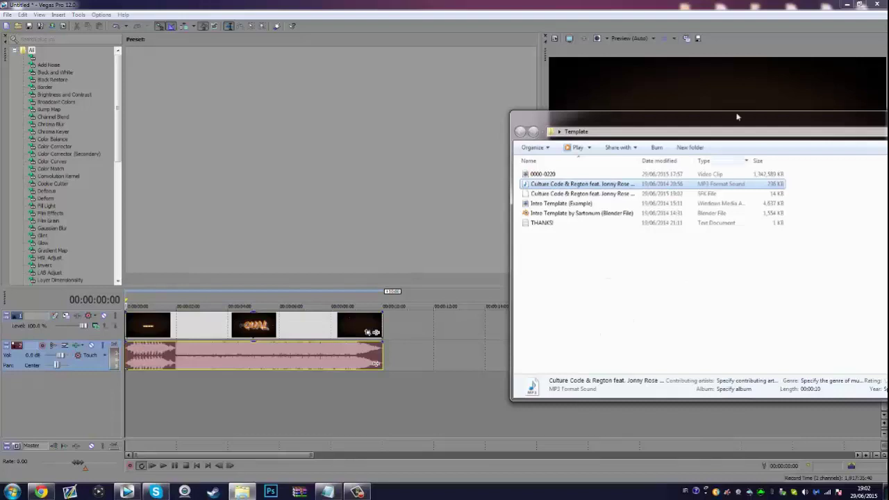
Lower the music clip's gain to -3.4 dB and preview the intro from the start.
drag(739, 120, 478, 108)
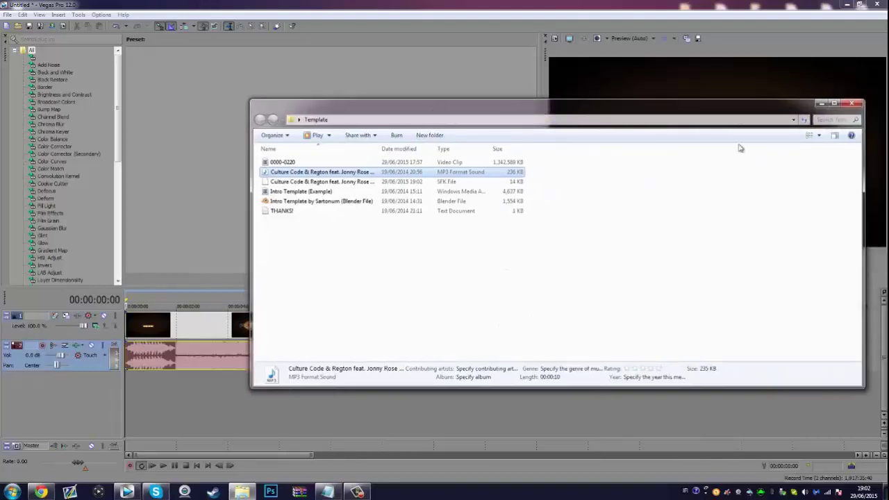
click(821, 104)
click(213, 354)
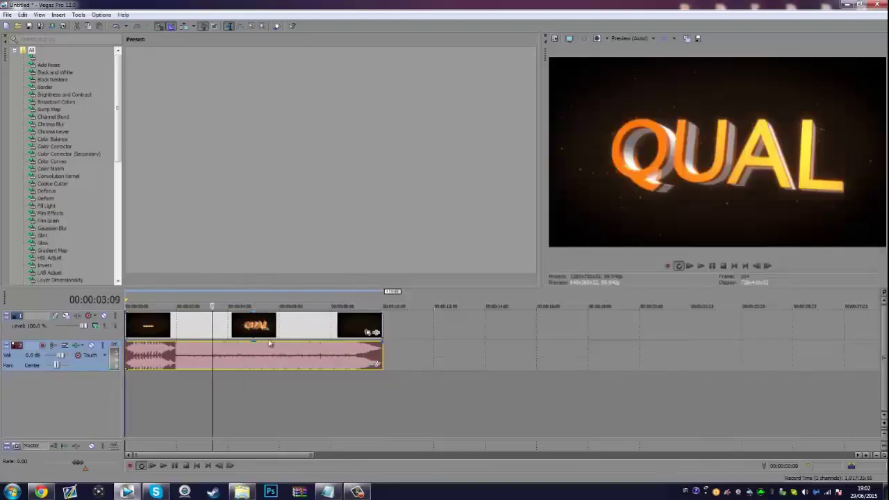
drag(269, 350, 270, 357)
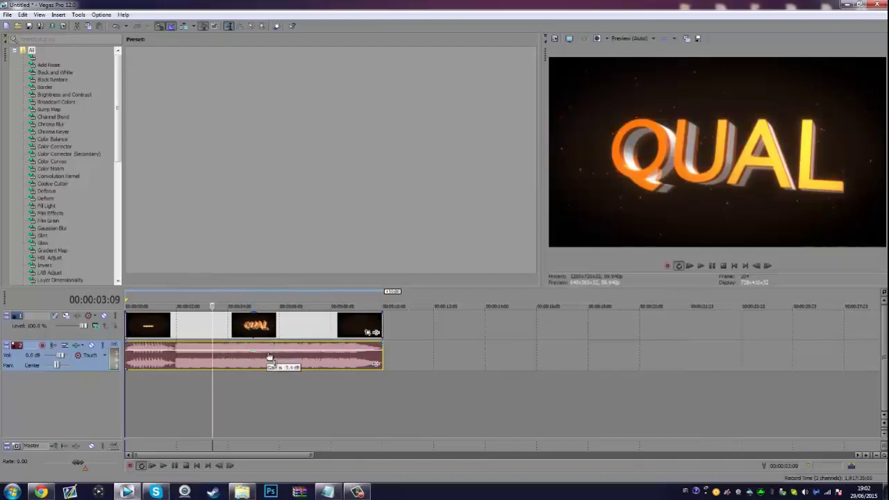
click(197, 466)
click(164, 466)
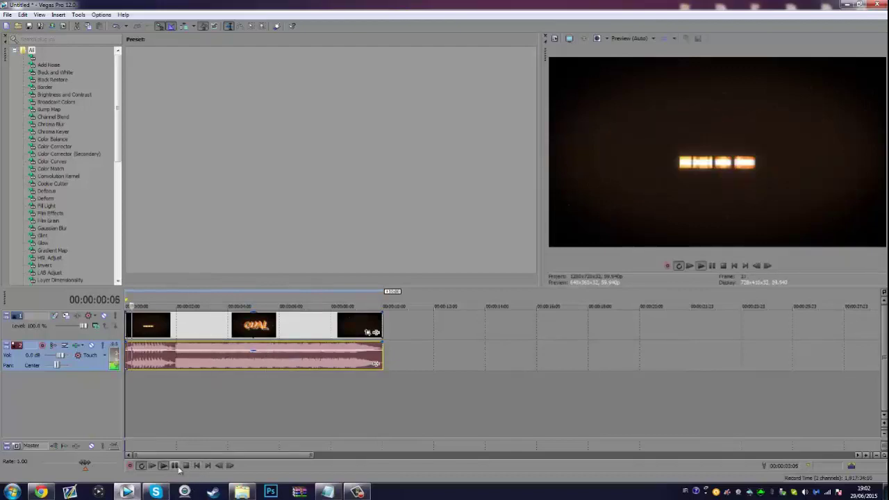
Reduce music gain to about -7.7 dB, lower track volume, and select the 10-second span.
drag(272, 355, 276, 363)
drag(60, 355, 52, 355)
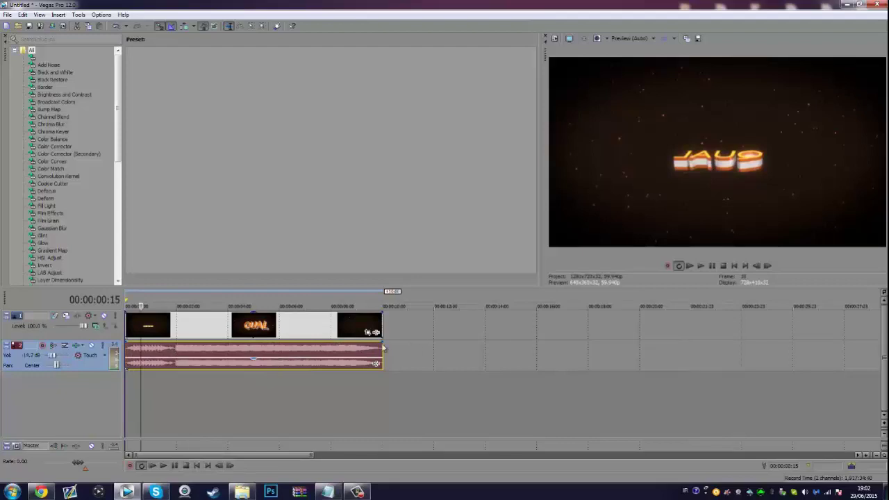
drag(127, 303, 382, 307)
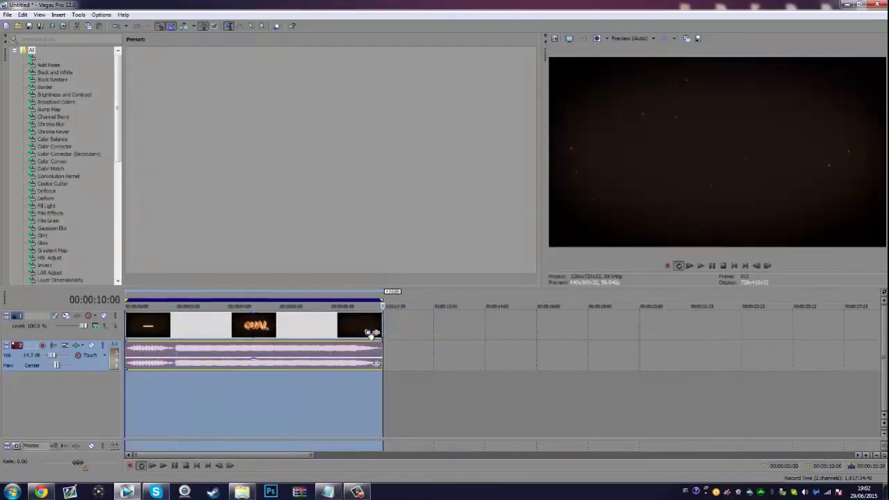
click(7, 15)
Render the intro as Windows Media Video V11, 8 Mbps HD 1080-30p, named iNTRO.
click(52, 79)
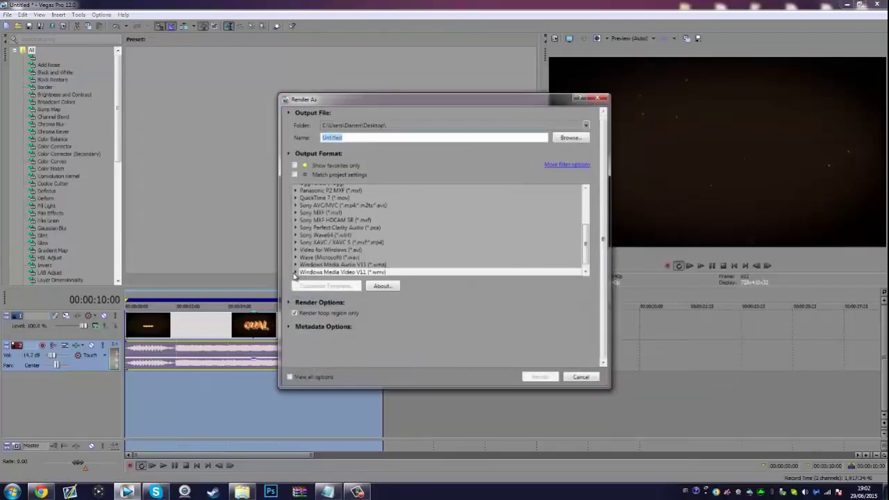
click(296, 277)
scroll(366, 255, down, 1)
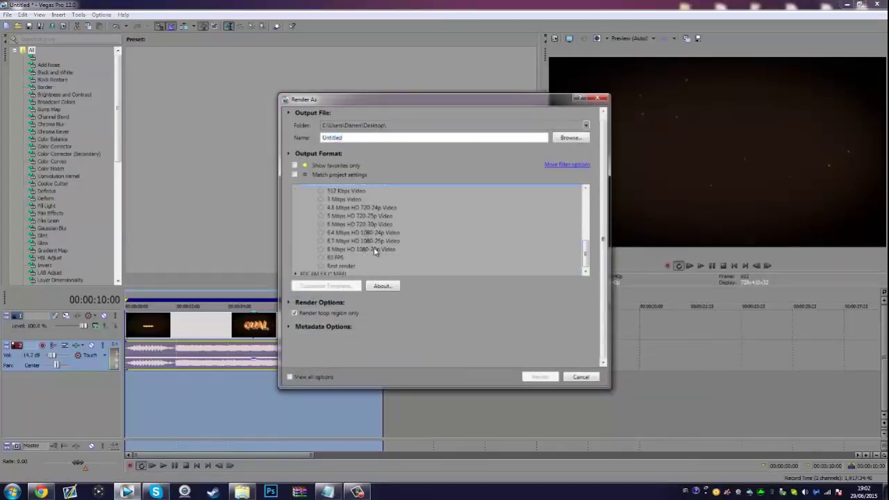
click(375, 251)
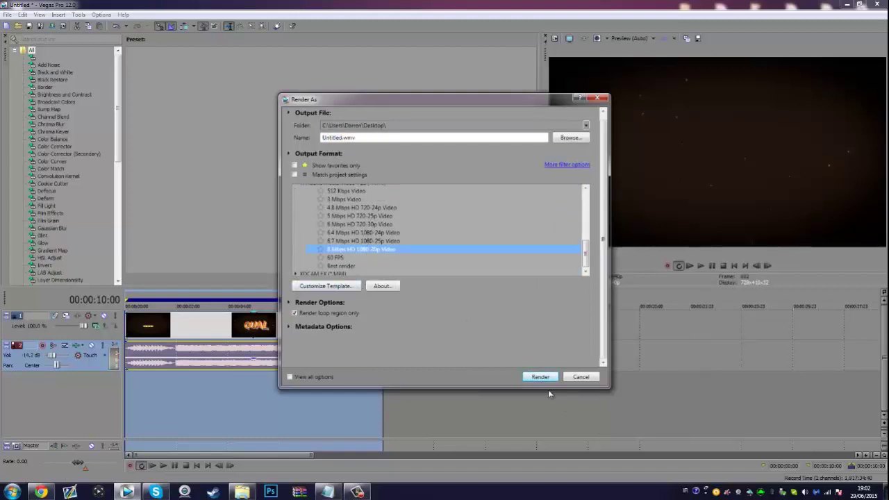
click(370, 138)
key(BackSpace)
key(Return)
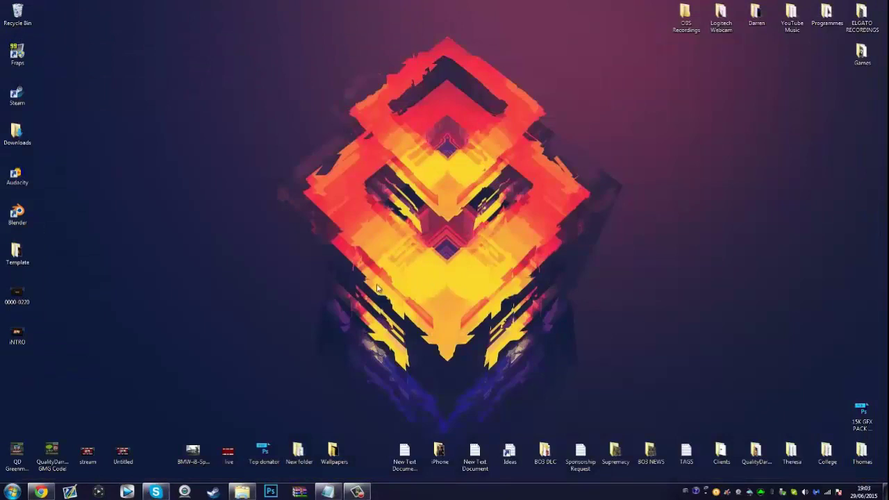
double_click(18, 333)
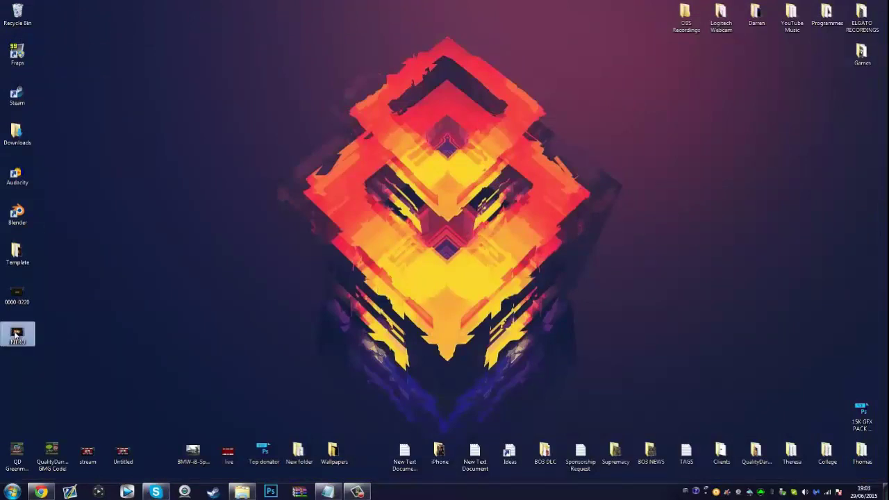